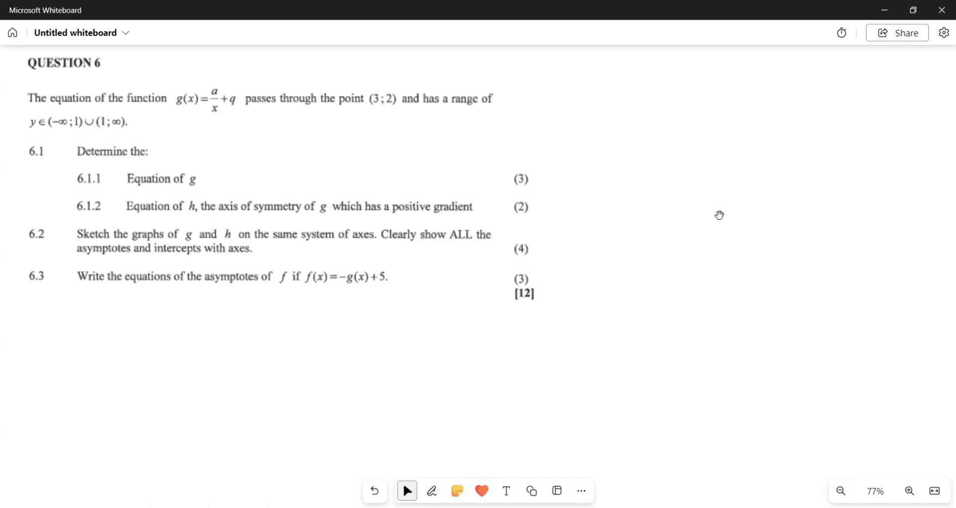
{"action": "key", "text": "alt+w"}
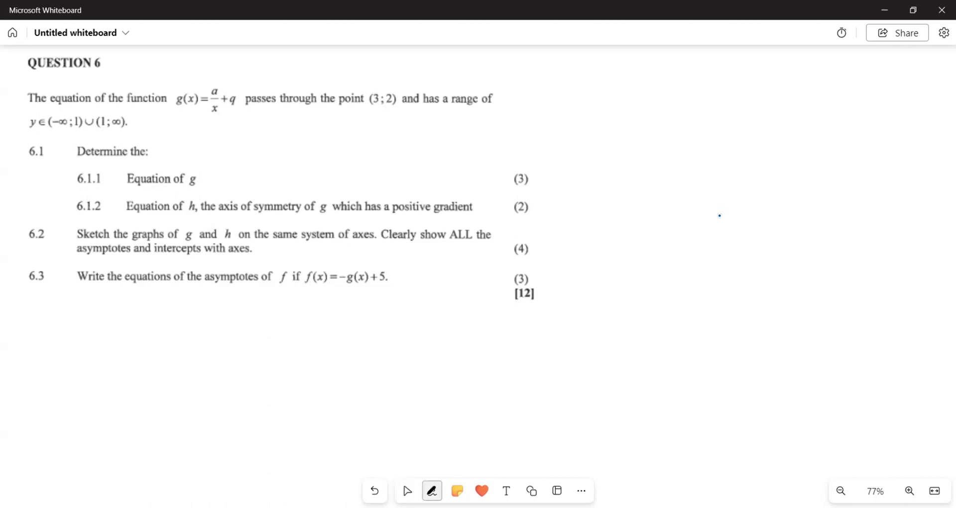
{"action": "key", "text": "alt+w"}
{"action": "key", "text": "alt+w"}
{"action": "key", "text": "alt+w"}
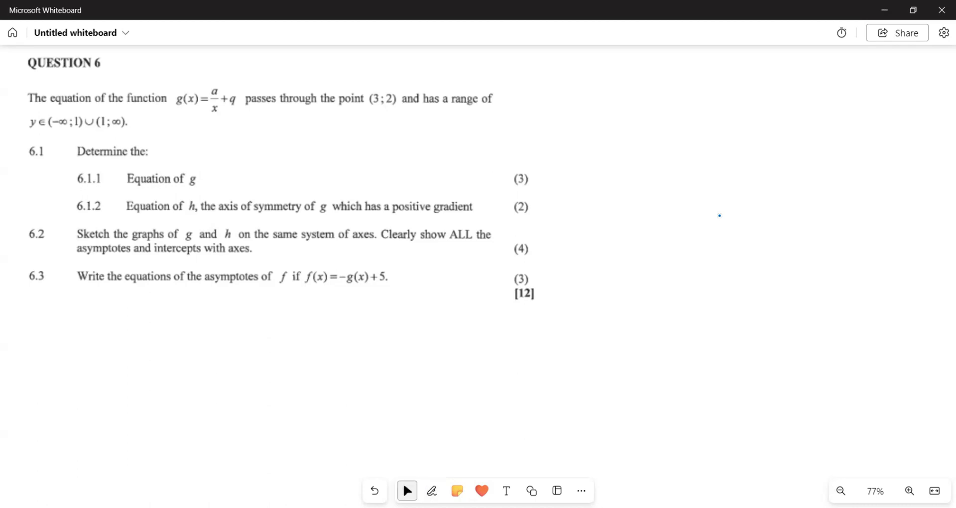
{"action": "key", "text": "p"}
{"action": "key", "text": "Escape"}
{"action": "key", "text": "p"}
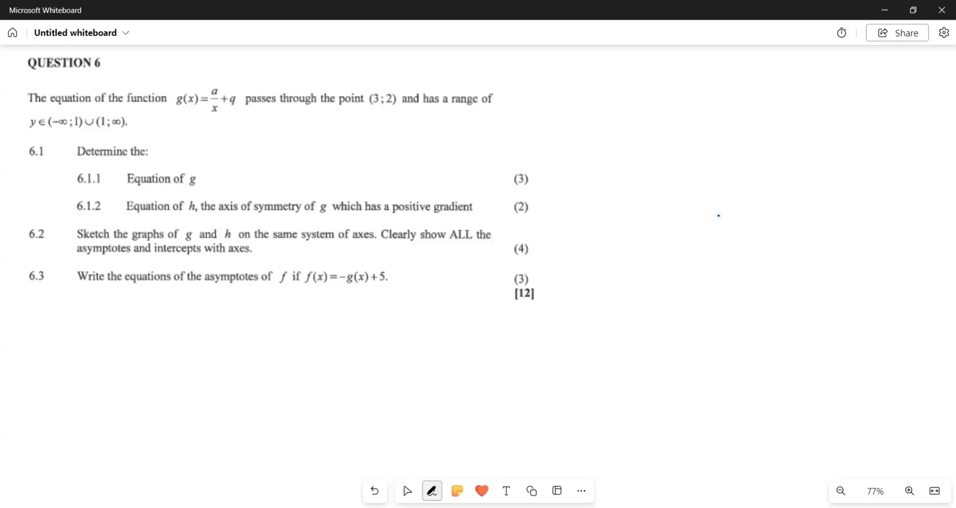
{"action": "key", "text": "Escape"}
Circle the point (3;2) in the question text with blue ink.
{"action": "key", "text": "p"}
{"action": "left_click_drag", "start_coordinate": [367, 81], "coordinate": [360, 91]}
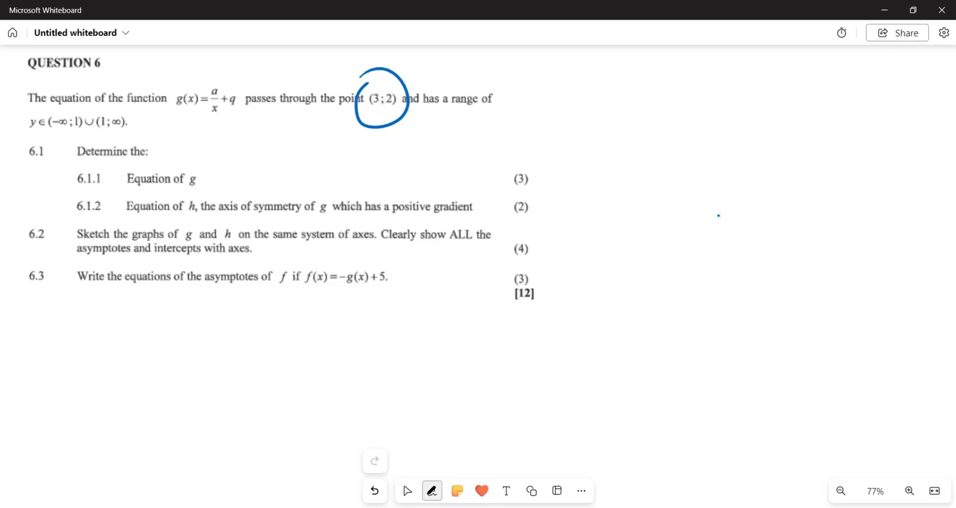
{"action": "key", "text": "Escape"}
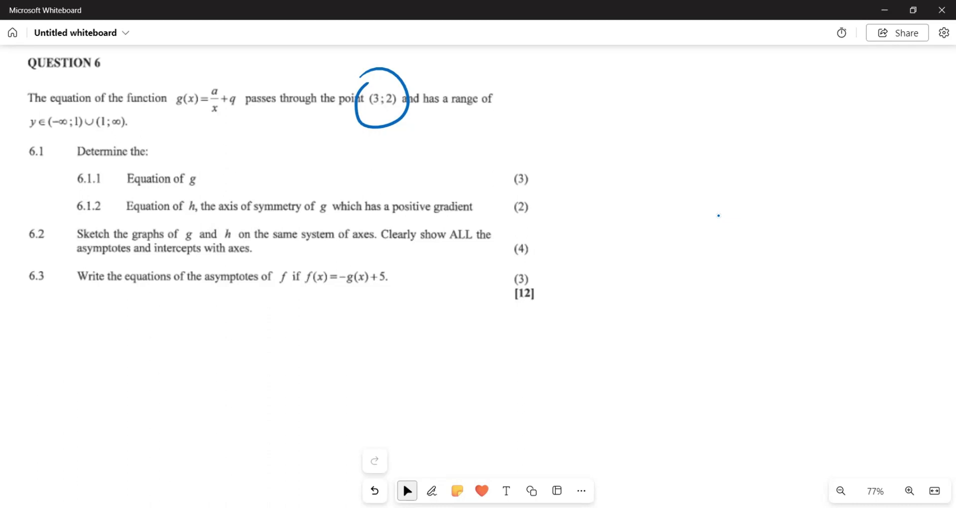
Underline the given range in blue, then bracket its intervals (-∞;1) and (1;∞) and add a small mark above each.
{"action": "key", "text": "alt+w"}
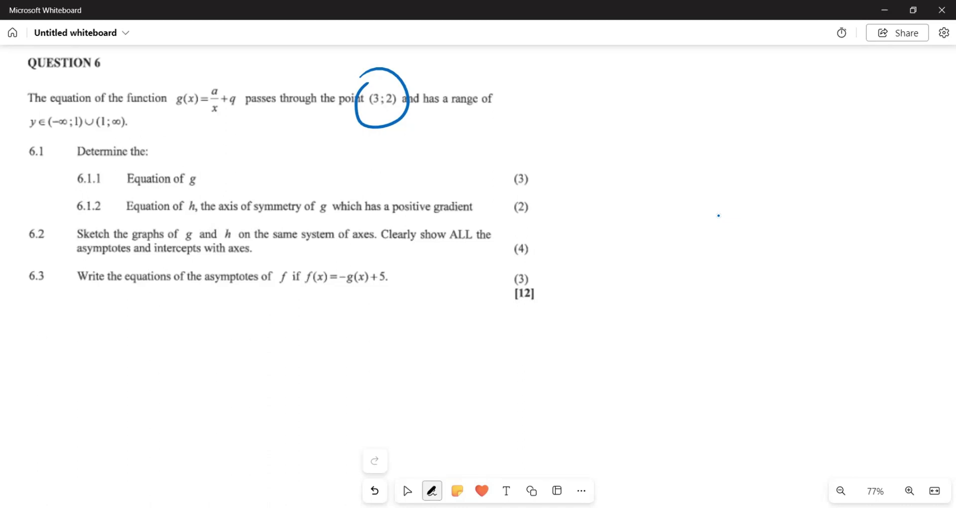
{"action": "left_click_drag", "start_coordinate": [26, 133], "coordinate": [133, 133]}
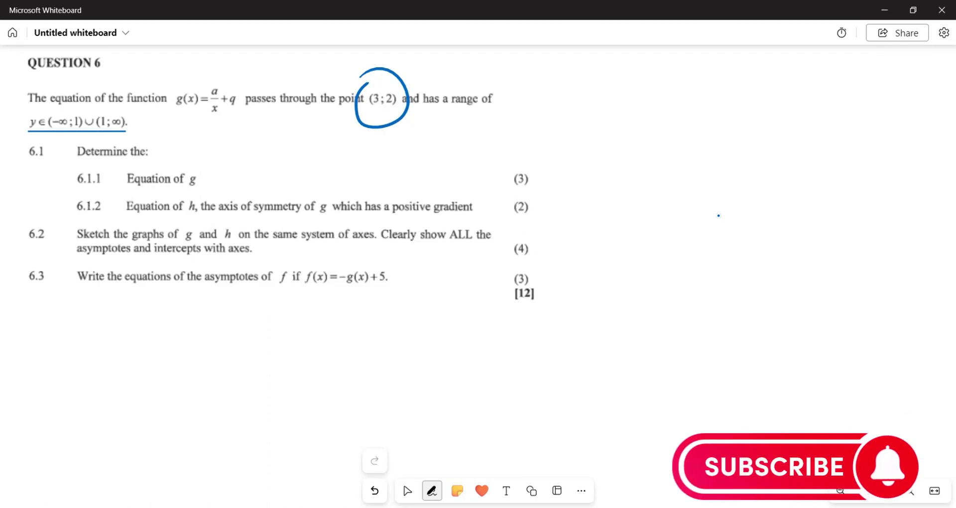
{"action": "mouse_move", "coordinate": [101, 116]}
{"action": "left_mouse_down"}
{"action": "mouse_move", "coordinate": [99, 127]}
{"action": "mouse_move", "coordinate": [121, 131]}
{"action": "left_mouse_up"}
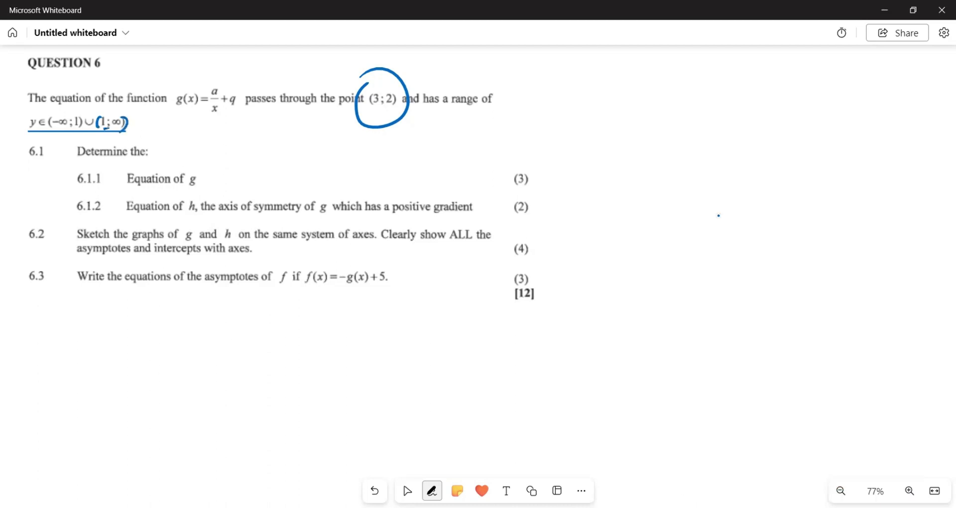
{"action": "mouse_move", "coordinate": [52, 115]}
{"action": "left_mouse_down"}
{"action": "mouse_move", "coordinate": [49, 131]}
{"action": "mouse_move", "coordinate": [79, 131]}
{"action": "left_mouse_up"}
{"action": "left_click_drag", "start_coordinate": [113, 102], "coordinate": [74, 109]}
{"action": "key", "text": "Escape"}
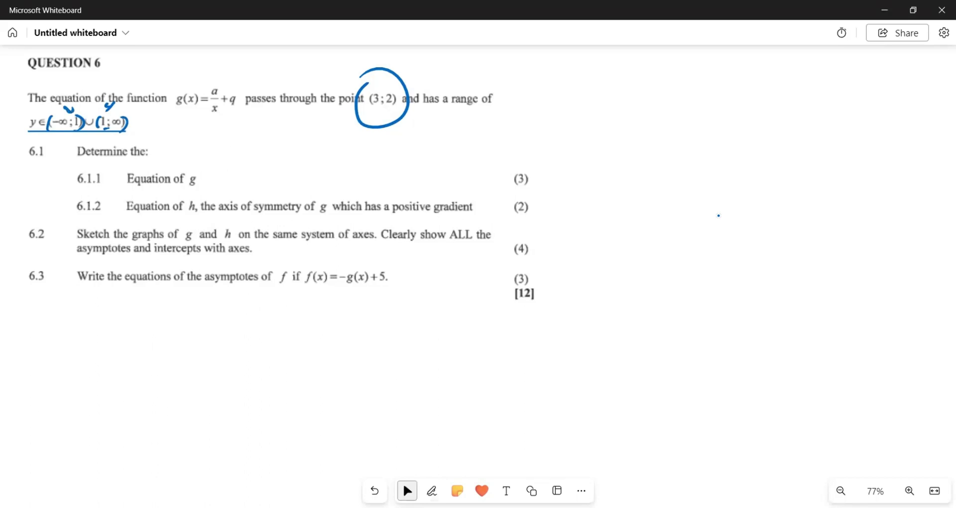
Draw an arrow pointing to q in the equation of g(x) and write 1 beside it.
{"action": "key", "text": "alt+w"}
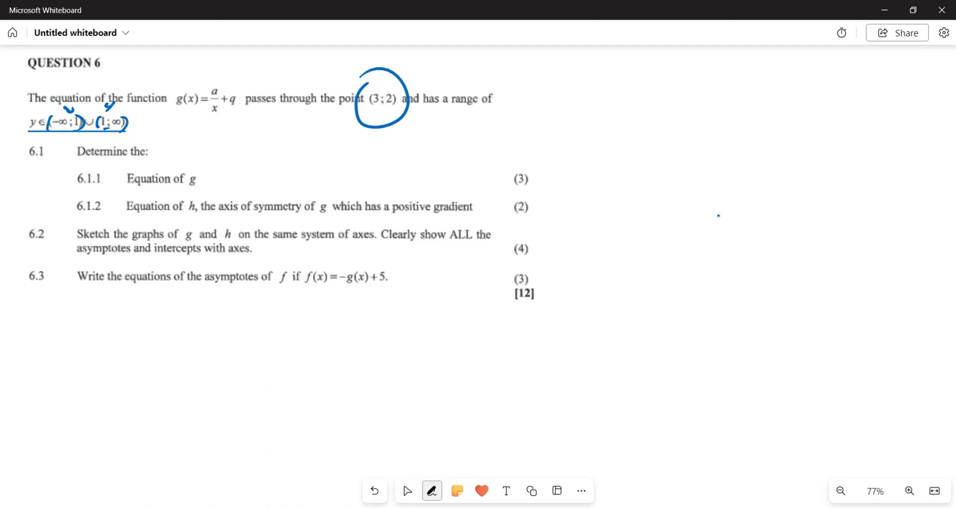
{"action": "mouse_move", "coordinate": [253, 66]}
{"action": "left_mouse_down"}
{"action": "mouse_move", "coordinate": [241, 90]}
{"action": "mouse_move", "coordinate": [267, 68]}
{"action": "left_mouse_up"}
{"action": "key", "text": "Escape"}
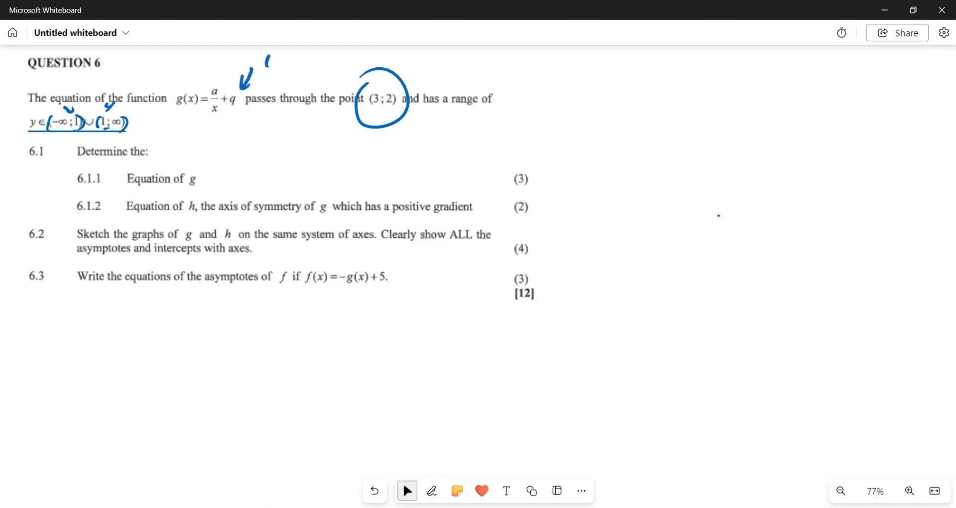
Handwrite y = a/x + 1 in blue in the blank area beside the question.
{"action": "left_click", "coordinate": [432, 490]}
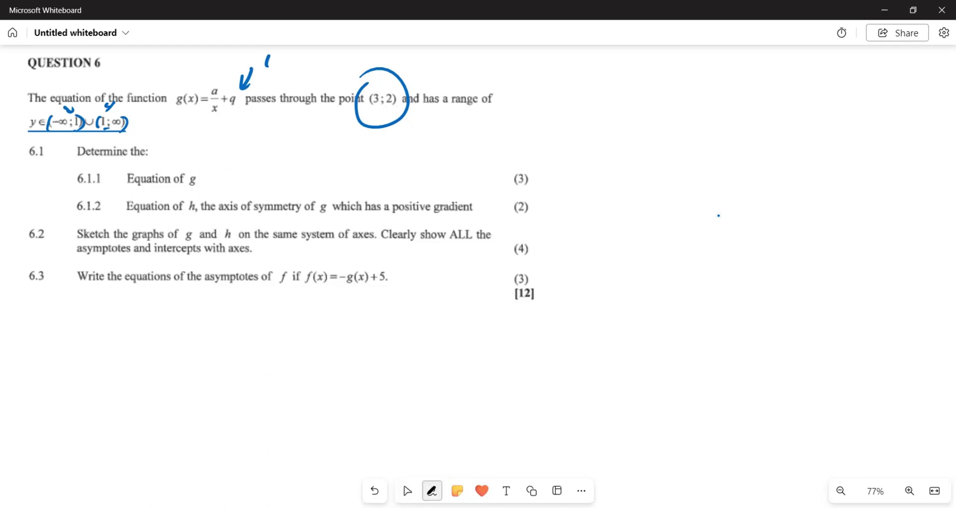
{"action": "mouse_move", "coordinate": [546, 67]}
{"action": "left_mouse_down"}
{"action": "mouse_move", "coordinate": [560, 74]}
{"action": "mouse_move", "coordinate": [550, 94]}
{"action": "left_mouse_up"}
{"action": "left_click_drag", "start_coordinate": [572, 82], "coordinate": [585, 86]}
{"action": "mouse_move", "coordinate": [620, 61]}
{"action": "left_mouse_down"}
{"action": "mouse_move", "coordinate": [626, 85]}
{"action": "mouse_move", "coordinate": [610, 97]}
{"action": "mouse_move", "coordinate": [622, 107]}
{"action": "mouse_move", "coordinate": [654, 87]}
{"action": "mouse_move", "coordinate": [666, 97]}
{"action": "left_mouse_up"}
{"action": "key", "text": "Escape"}
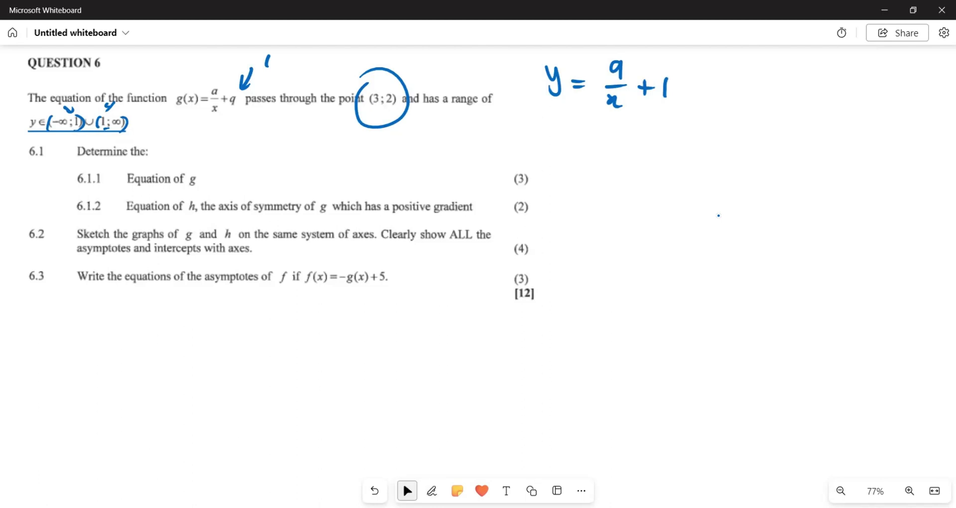
Write "Sub (3,2)" under the equation, followed by the substituted line 2 = a/3 + 1.
{"action": "key", "text": "alt+w"}
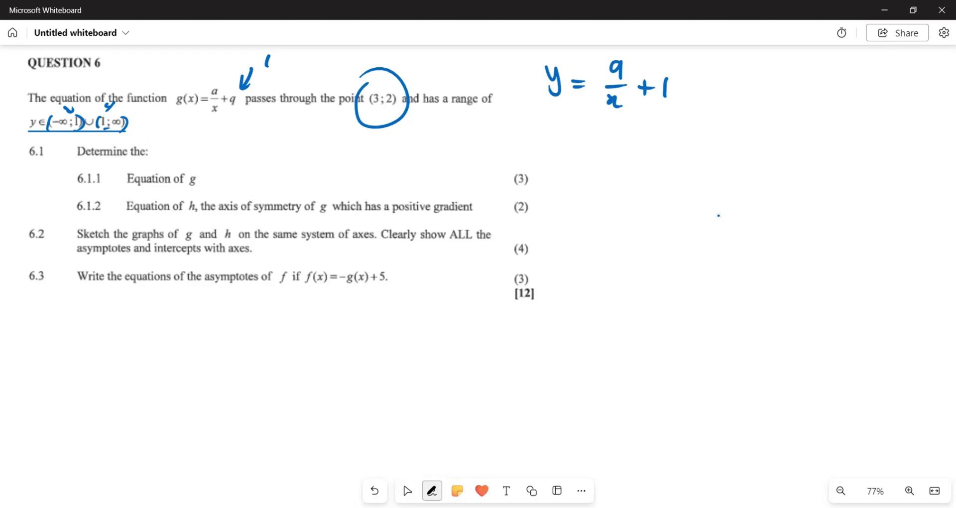
{"action": "mouse_move", "coordinate": [579, 120]}
{"action": "left_mouse_down"}
{"action": "mouse_move", "coordinate": [568, 139]}
{"action": "mouse_move", "coordinate": [632, 143]}
{"action": "mouse_move", "coordinate": [654, 130]}
{"action": "mouse_move", "coordinate": [643, 141]}
{"action": "left_mouse_up"}
{"action": "mouse_move", "coordinate": [666, 134]}
{"action": "left_mouse_down"}
{"action": "mouse_move", "coordinate": [663, 144]}
{"action": "mouse_move", "coordinate": [690, 147]}
{"action": "left_mouse_up"}
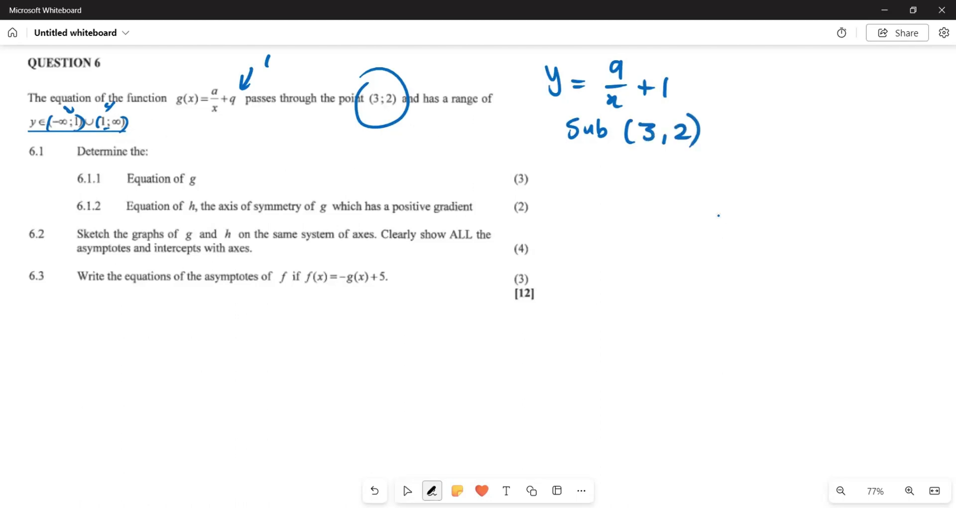
{"action": "mouse_move", "coordinate": [567, 172]}
{"action": "left_mouse_down"}
{"action": "mouse_move", "coordinate": [580, 185]}
{"action": "mouse_move", "coordinate": [629, 175]}
{"action": "mouse_move", "coordinate": [634, 185]}
{"action": "left_mouse_up"}
{"action": "mouse_move", "coordinate": [615, 190]}
{"action": "left_mouse_down"}
{"action": "mouse_move", "coordinate": [654, 192]}
{"action": "mouse_move", "coordinate": [635, 213]}
{"action": "left_mouse_up"}
{"action": "mouse_move", "coordinate": [667, 188]}
{"action": "left_mouse_down"}
{"action": "mouse_move", "coordinate": [667, 203]}
{"action": "mouse_move", "coordinate": [678, 192]}
{"action": "left_mouse_up"}
{"action": "left_click_drag", "start_coordinate": [687, 183], "coordinate": [687, 199]}
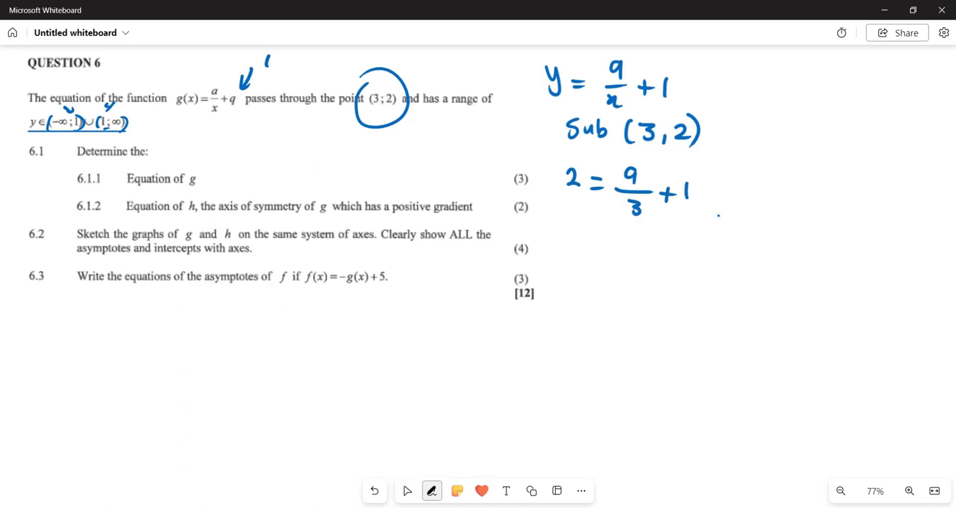
Draw an arrow carrying the 1 across the equals sign, then write 1 = a/3 and a = 3 underneath.
{"action": "mouse_move", "coordinate": [683, 172]}
{"action": "left_mouse_down"}
{"action": "mouse_move", "coordinate": [628, 153]}
{"action": "mouse_move", "coordinate": [585, 152]}
{"action": "mouse_move", "coordinate": [586, 163]}
{"action": "mouse_move", "coordinate": [595, 162]}
{"action": "left_mouse_up"}
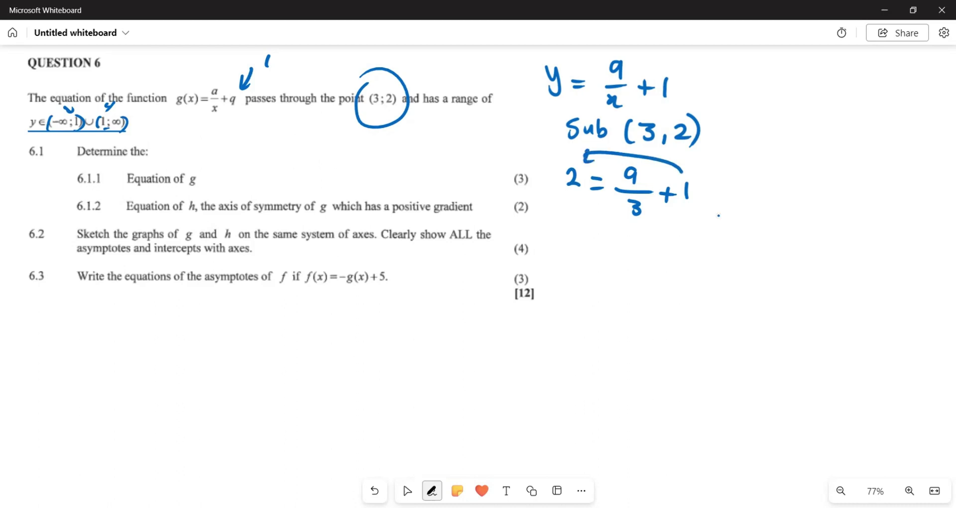
{"action": "mouse_move", "coordinate": [576, 229]}
{"action": "left_mouse_down"}
{"action": "mouse_move", "coordinate": [572, 257]}
{"action": "mouse_move", "coordinate": [607, 235]}
{"action": "left_mouse_up"}
{"action": "mouse_move", "coordinate": [593, 247]}
{"action": "left_mouse_down"}
{"action": "mouse_move", "coordinate": [630, 228]}
{"action": "mouse_move", "coordinate": [636, 241]}
{"action": "left_mouse_up"}
{"action": "mouse_move", "coordinate": [623, 247]}
{"action": "left_mouse_down"}
{"action": "mouse_move", "coordinate": [645, 246]}
{"action": "mouse_move", "coordinate": [626, 269]}
{"action": "left_mouse_up"}
{"action": "left_click_drag", "start_coordinate": [566, 289], "coordinate": [567, 303]}
{"action": "left_click_drag", "start_coordinate": [581, 296], "coordinate": [596, 296]}
{"action": "left_click_drag", "start_coordinate": [580, 303], "coordinate": [617, 309]}
{"action": "key", "text": "Escape"}
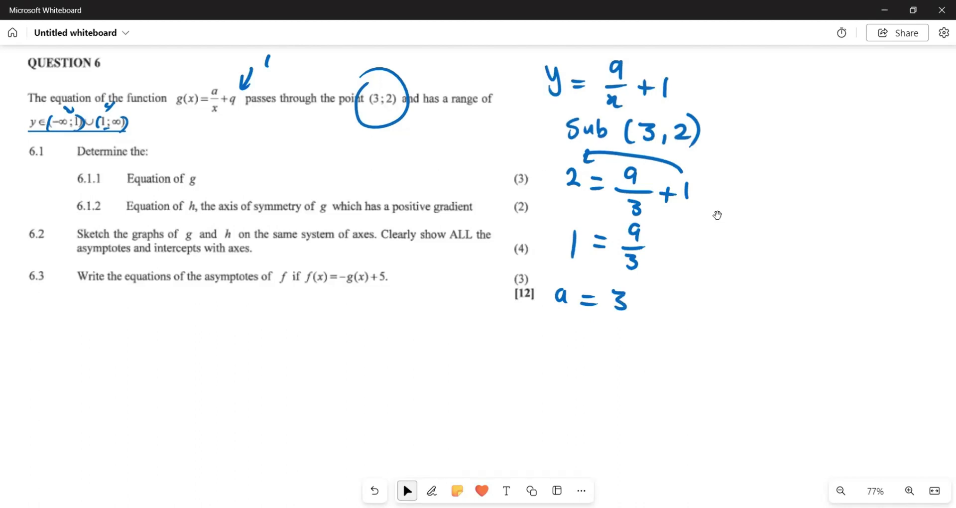
Write the final equation g(x) = 3/x + 1 in blue beside the working.
{"action": "key", "text": "alt+w"}
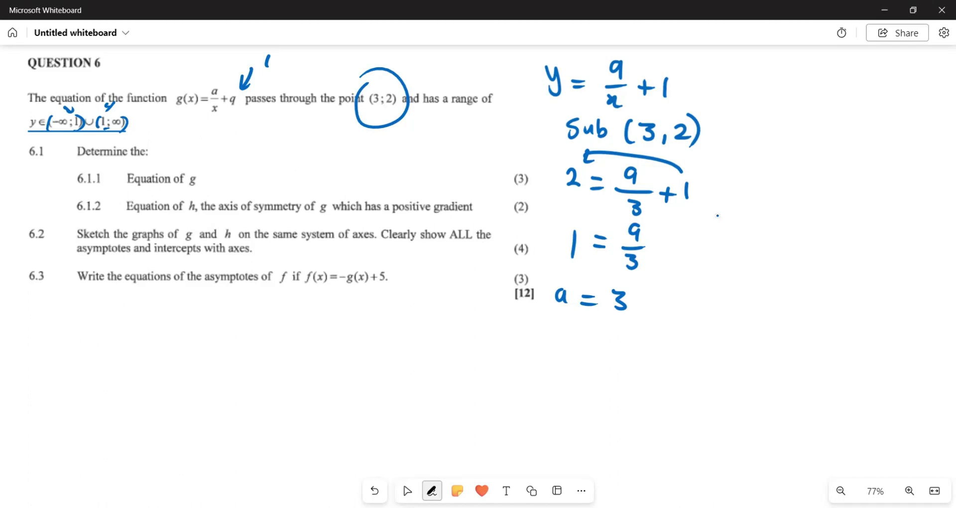
{"action": "left_click_drag", "start_coordinate": [756, 70], "coordinate": [744, 105]}
{"action": "mouse_move", "coordinate": [767, 75]}
{"action": "left_mouse_down"}
{"action": "mouse_move", "coordinate": [764, 89]}
{"action": "mouse_move", "coordinate": [811, 81]}
{"action": "left_mouse_up"}
{"action": "left_click_drag", "start_coordinate": [800, 86], "coordinate": [811, 85]}
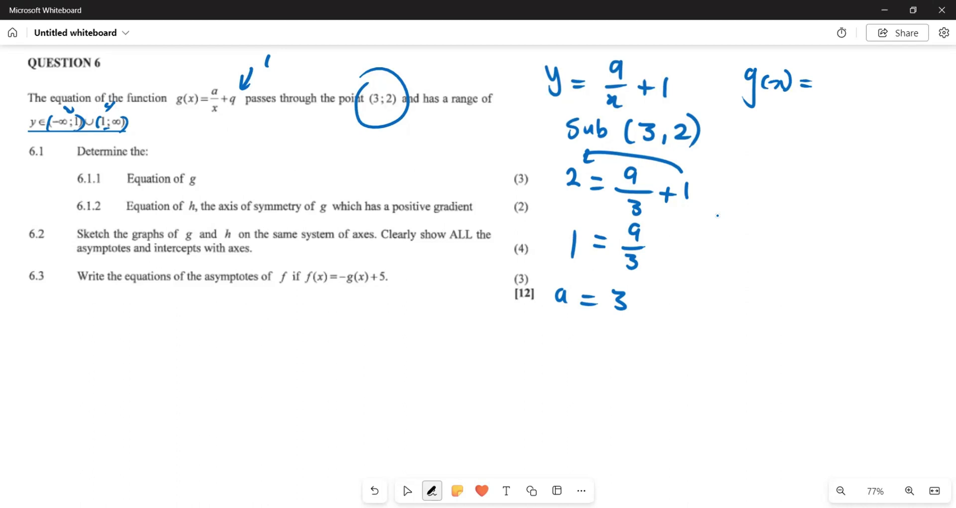
{"action": "left_click_drag", "start_coordinate": [825, 67], "coordinate": [826, 83]}
{"action": "mouse_move", "coordinate": [818, 87]}
{"action": "left_mouse_down"}
{"action": "mouse_move", "coordinate": [841, 84]}
{"action": "mouse_move", "coordinate": [837, 103]}
{"action": "mouse_move", "coordinate": [825, 104]}
{"action": "left_mouse_up"}
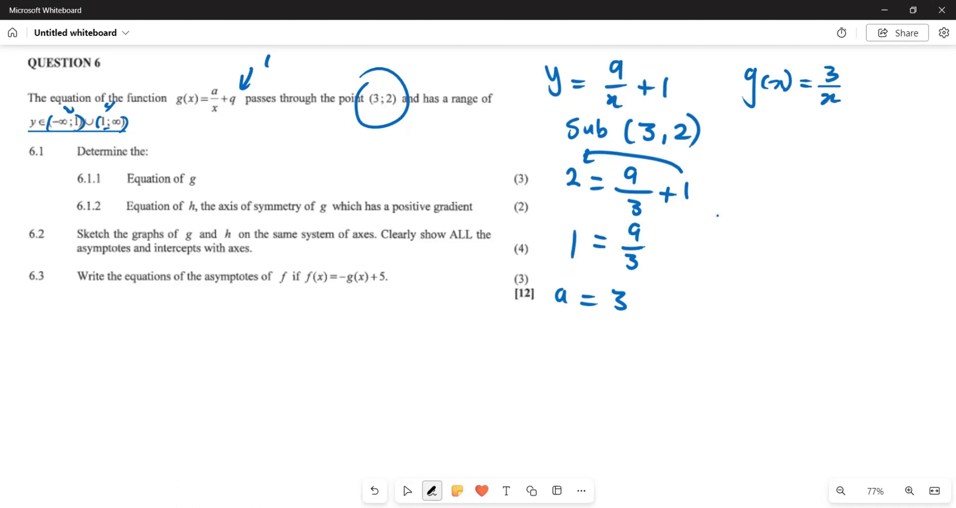
{"action": "mouse_move", "coordinate": [856, 78]}
{"action": "left_mouse_down"}
{"action": "mouse_move", "coordinate": [855, 93]}
{"action": "mouse_move", "coordinate": [866, 85]}
{"action": "left_mouse_up"}
{"action": "left_click_drag", "start_coordinate": [875, 78], "coordinate": [874, 98]}
{"action": "key", "text": "Escape"}
Draw a freehand black box around 3/x + 1 in the final equation, undoing the first attempt.
{"action": "key", "text": "alt+w"}
{"action": "left_click", "coordinate": [415, 462]}
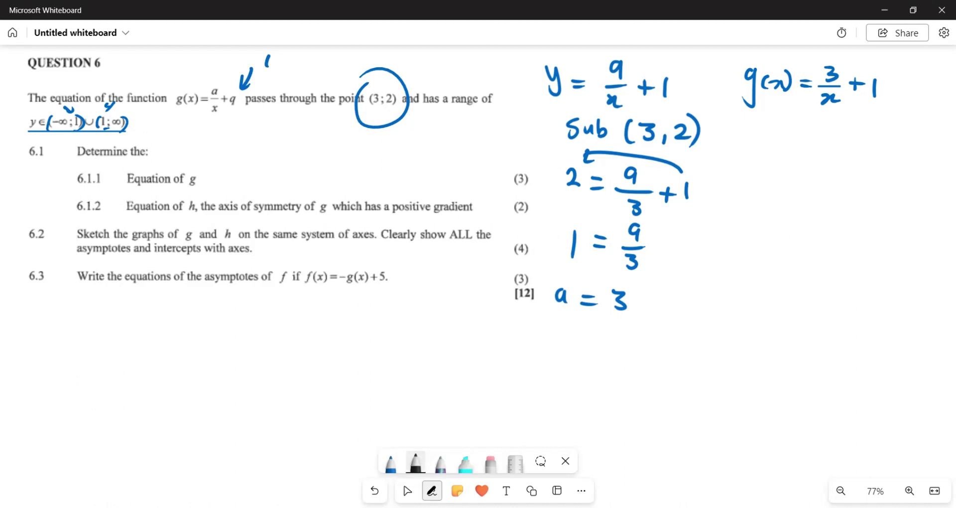
{"action": "mouse_move", "coordinate": [804, 106]}
{"action": "left_mouse_down"}
{"action": "mouse_move", "coordinate": [852, 75]}
{"action": "mouse_move", "coordinate": [877, 77]}
{"action": "mouse_move", "coordinate": [867, 99]}
{"action": "mouse_move", "coordinate": [817, 111]}
{"action": "mouse_move", "coordinate": [811, 102]}
{"action": "left_mouse_up"}
{"action": "left_click", "coordinate": [374, 490]}
{"action": "mouse_move", "coordinate": [802, 103]}
{"action": "left_mouse_down"}
{"action": "mouse_move", "coordinate": [881, 64]}
{"action": "mouse_move", "coordinate": [890, 107]}
{"action": "mouse_move", "coordinate": [831, 118]}
{"action": "mouse_move", "coordinate": [806, 101]}
{"action": "left_mouse_up"}
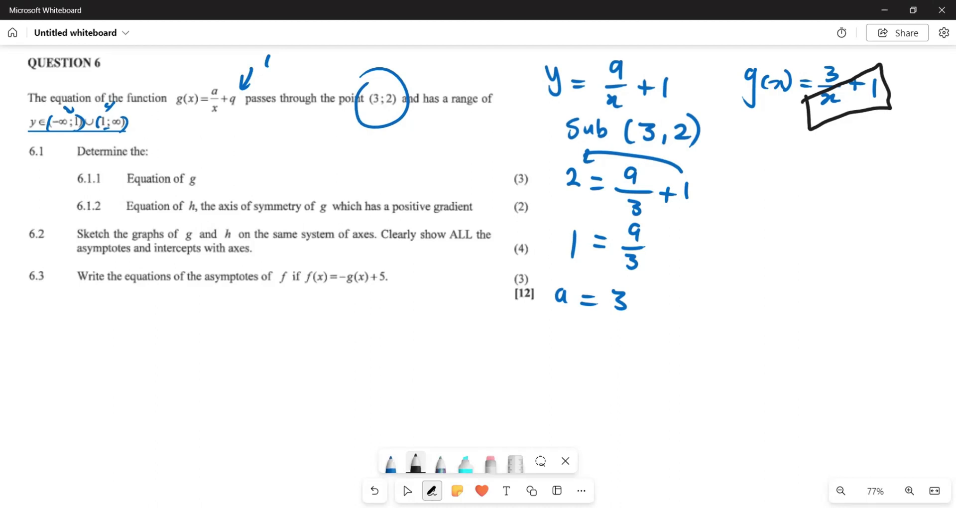
Write the axis of symmetry equation y = x + 1 in black below the equation of g.
{"action": "mouse_move", "coordinate": [748, 149]}
{"action": "left_mouse_down"}
{"action": "mouse_move", "coordinate": [747, 183]}
{"action": "mouse_move", "coordinate": [787, 166]}
{"action": "left_mouse_up"}
{"action": "mouse_move", "coordinate": [777, 172]}
{"action": "left_mouse_down"}
{"action": "mouse_move", "coordinate": [823, 180]}
{"action": "mouse_move", "coordinate": [842, 167]}
{"action": "left_mouse_up"}
{"action": "left_click_drag", "start_coordinate": [856, 160], "coordinate": [853, 177]}
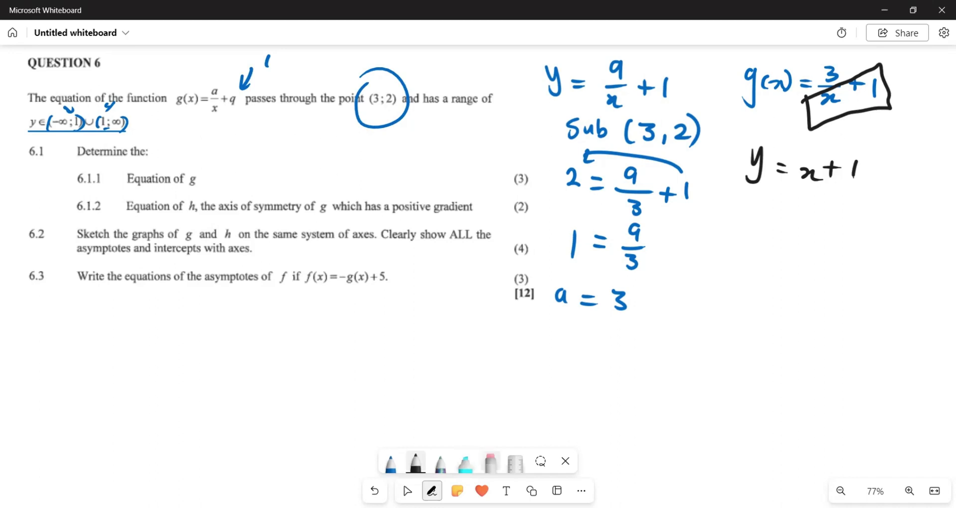
Erase the blue working from y = a/x + 1 down to a = 3, then switch back to black ink.
{"action": "left_click", "coordinate": [491, 463]}
{"action": "mouse_move", "coordinate": [623, 306]}
{"action": "left_mouse_down"}
{"action": "mouse_move", "coordinate": [610, 298]}
{"action": "mouse_move", "coordinate": [667, 196]}
{"action": "mouse_move", "coordinate": [647, 130]}
{"action": "mouse_move", "coordinate": [657, 87]}
{"action": "mouse_move", "coordinate": [578, 85]}
{"action": "mouse_move", "coordinate": [572, 129]}
{"action": "mouse_move", "coordinate": [693, 131]}
{"action": "mouse_move", "coordinate": [675, 194]}
{"action": "mouse_move", "coordinate": [574, 244]}
{"action": "mouse_move", "coordinate": [561, 294]}
{"action": "mouse_move", "coordinate": [590, 302]}
{"action": "left_mouse_up"}
{"action": "left_click", "coordinate": [416, 462]}
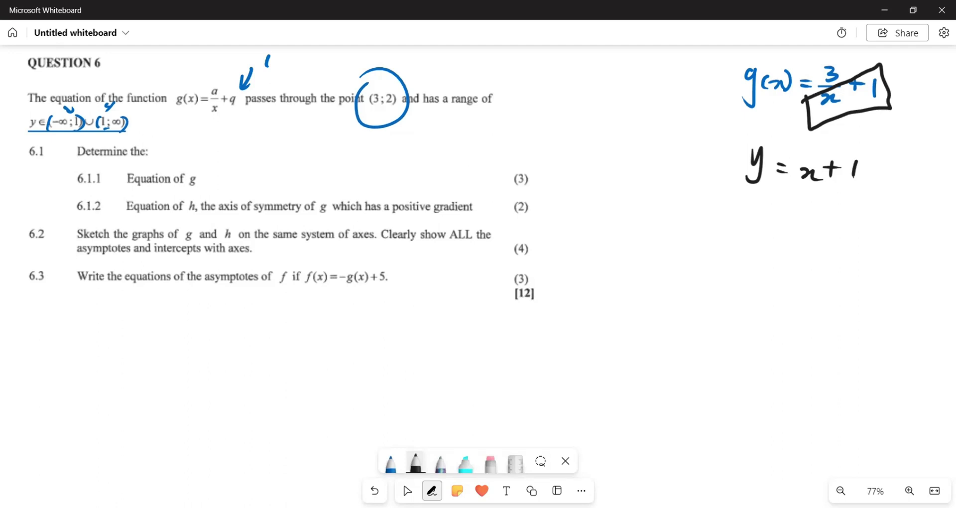